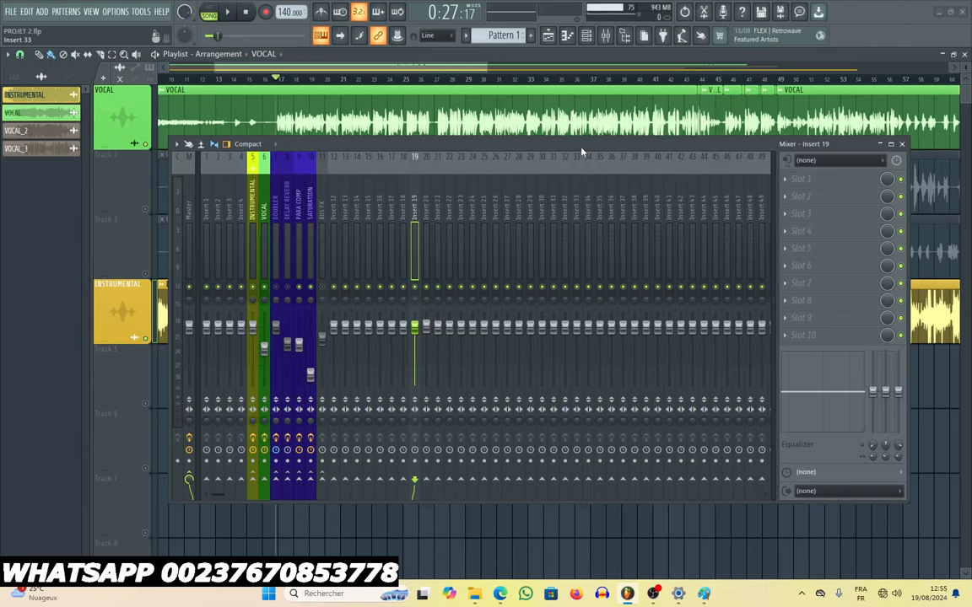
left_click_drag(582, 150, 580, 214)
scroll(540, 175, "down", 2)
scroll(555, 194, "up", 2)
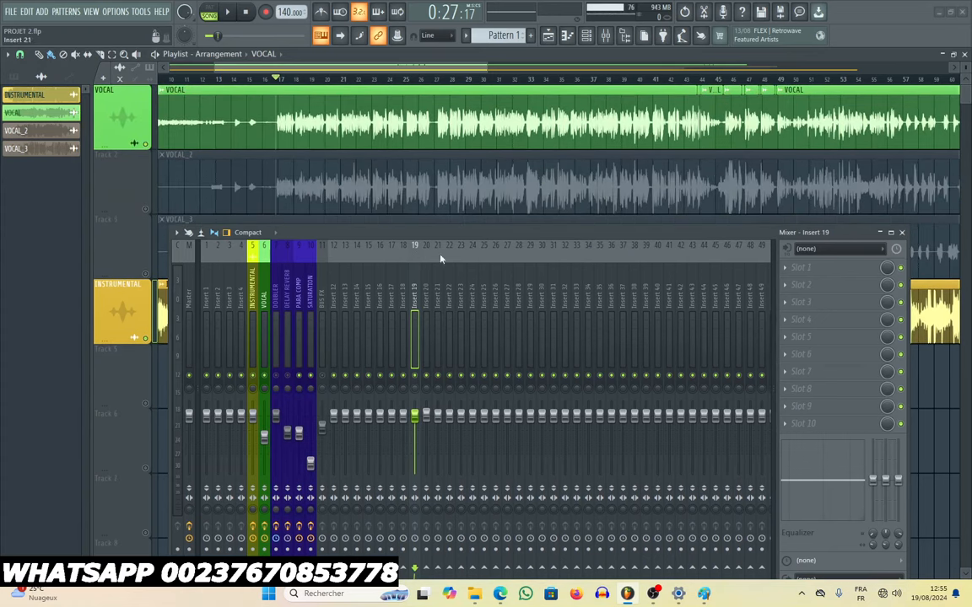
left_click_drag(449, 240, 452, 217)
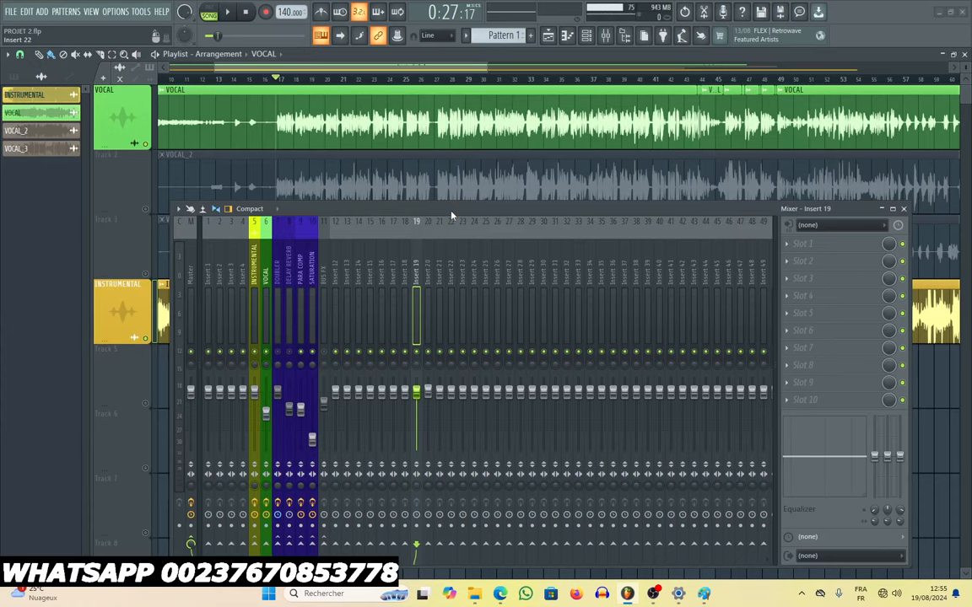
Switch to File Explorer to review the lesson files in the FORMATION 2.0 folder, and return to the FL Studio project.
left_click(475, 594)
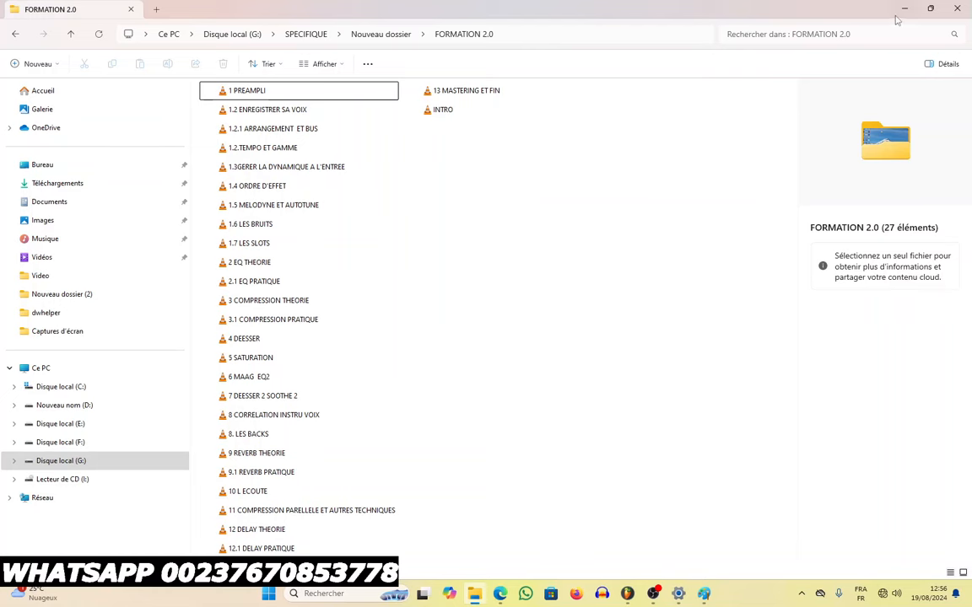
left_click(904, 11)
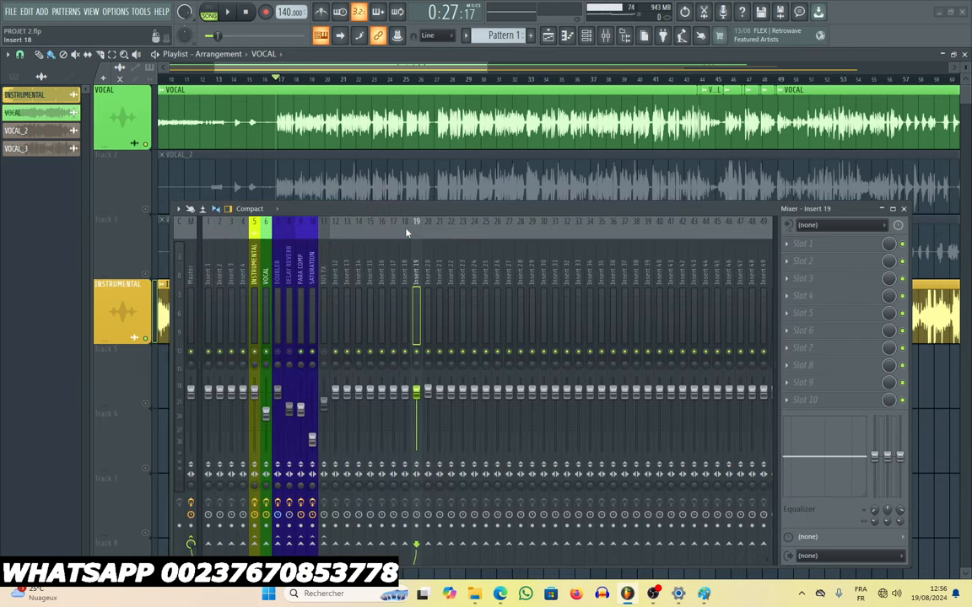
Move the mixer clear of the playlist tracks, play the full mix, stop it and select Insert 16.
left_click_drag(406, 211, 398, 162)
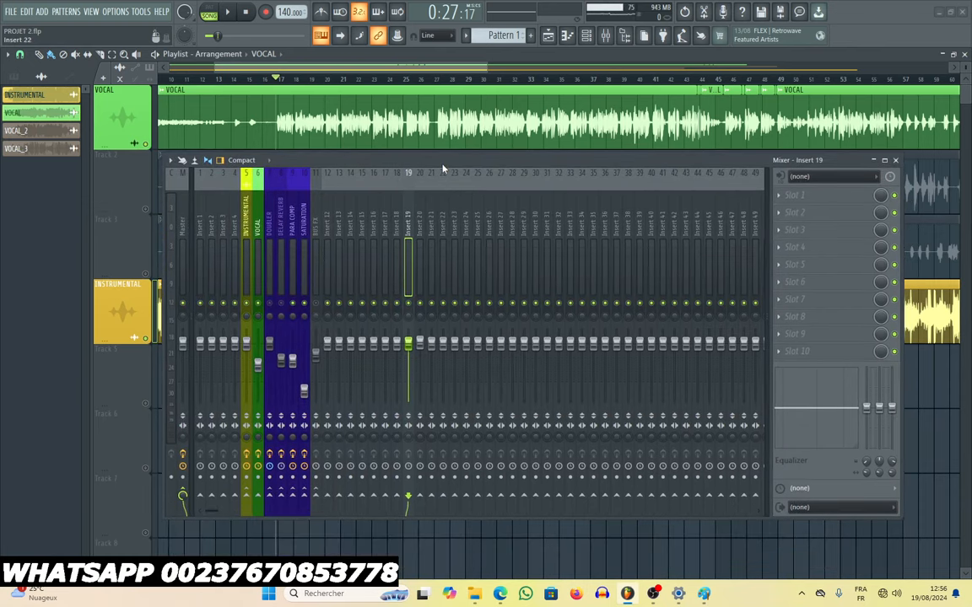
left_click_drag(442, 165, 447, 290)
key("space")
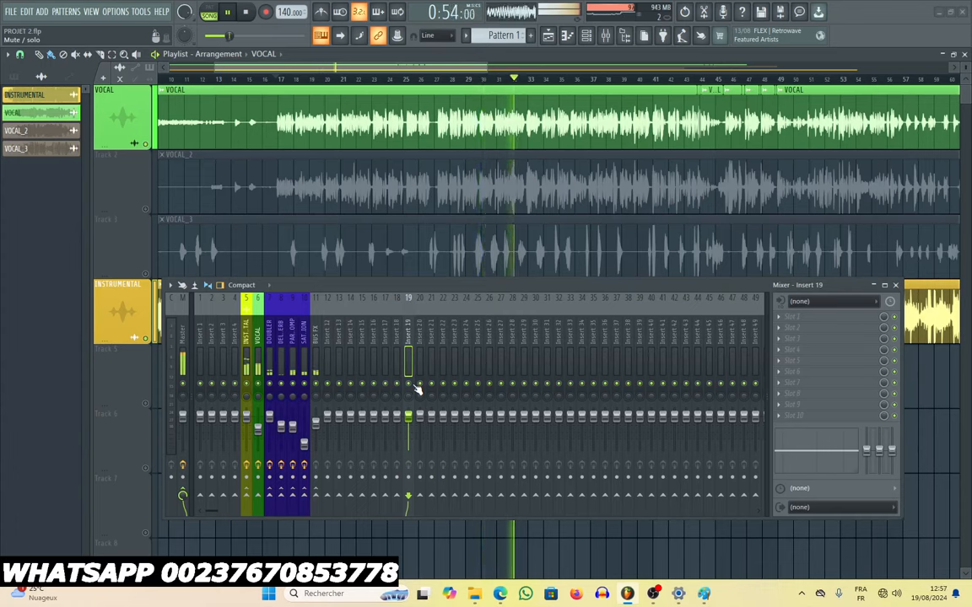
key("space")
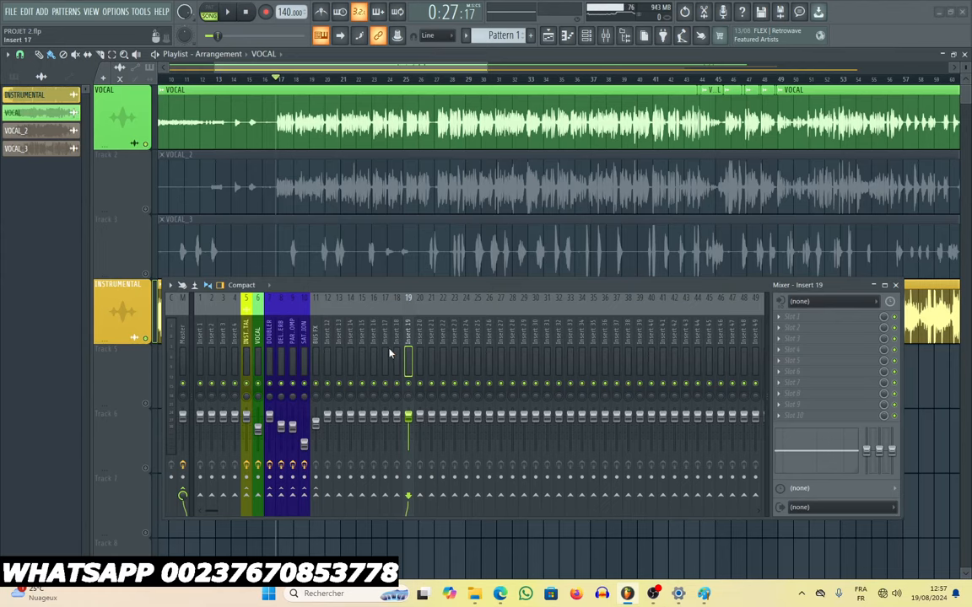
left_click(372, 329)
left_click_drag(403, 291, 441, 197)
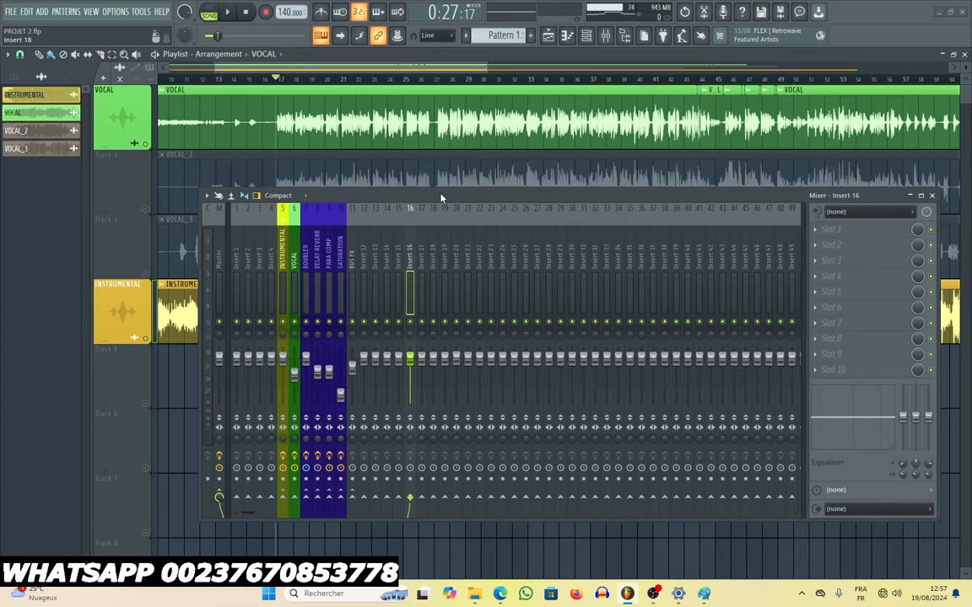
Switch to Paint and sketch two graph axes with a waveform of tall and small peaks between them.
left_click(704, 595)
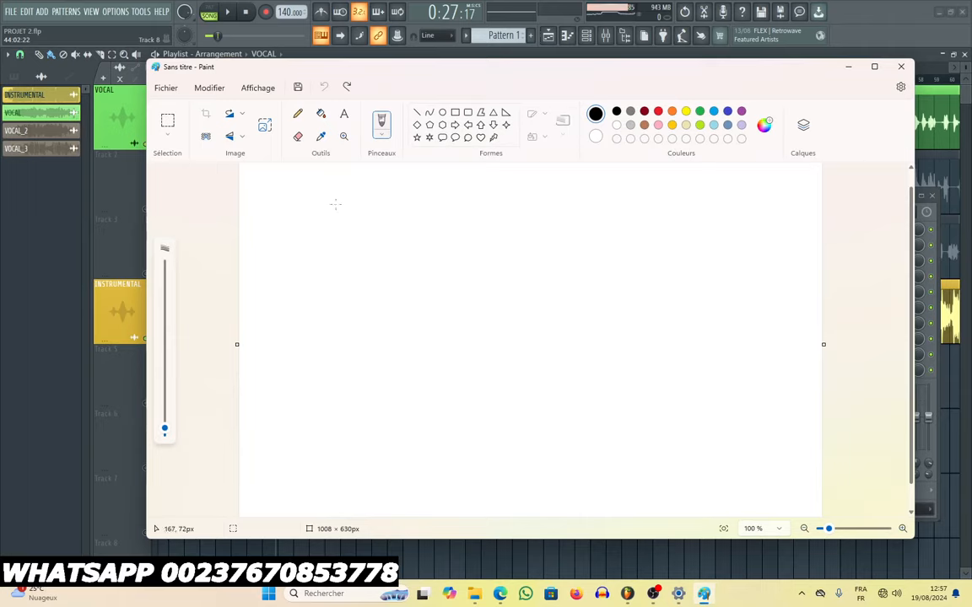
mouse_move(335, 204)
left_mouse_down()
mouse_move(351, 386)
mouse_move(337, 427)
mouse_move(779, 431)
left_mouse_up()
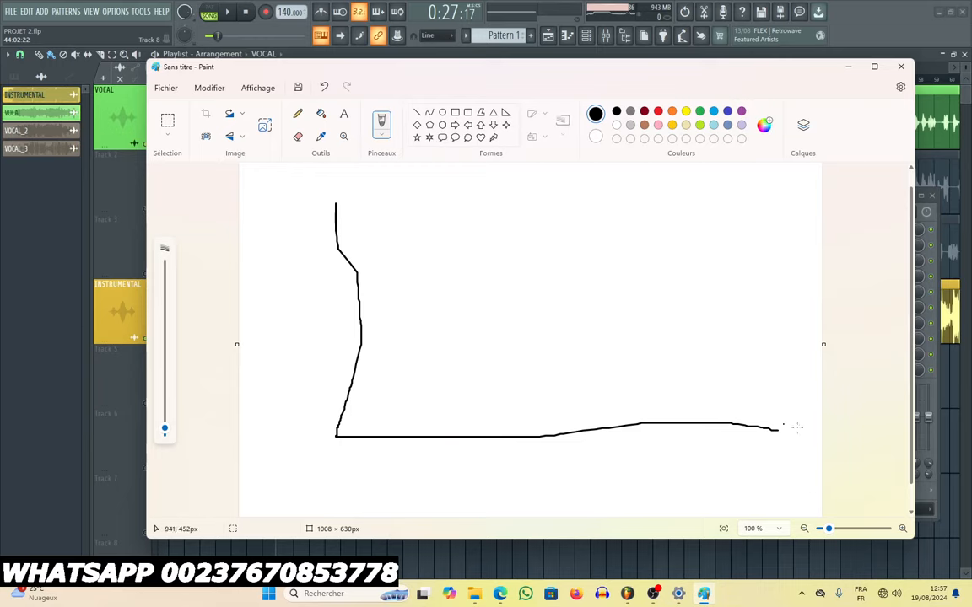
mouse_move(392, 358)
left_mouse_down()
mouse_move(392, 279)
mouse_move(425, 293)
mouse_move(431, 399)
mouse_move(463, 319)
mouse_move(505, 295)
mouse_move(506, 411)
mouse_move(544, 341)
mouse_move(561, 392)
mouse_move(585, 373)
mouse_move(599, 391)
mouse_move(646, 390)
mouse_move(684, 270)
mouse_move(679, 350)
mouse_move(718, 289)
mouse_move(737, 350)
mouse_move(793, 249)
mouse_move(785, 402)
left_mouse_up()
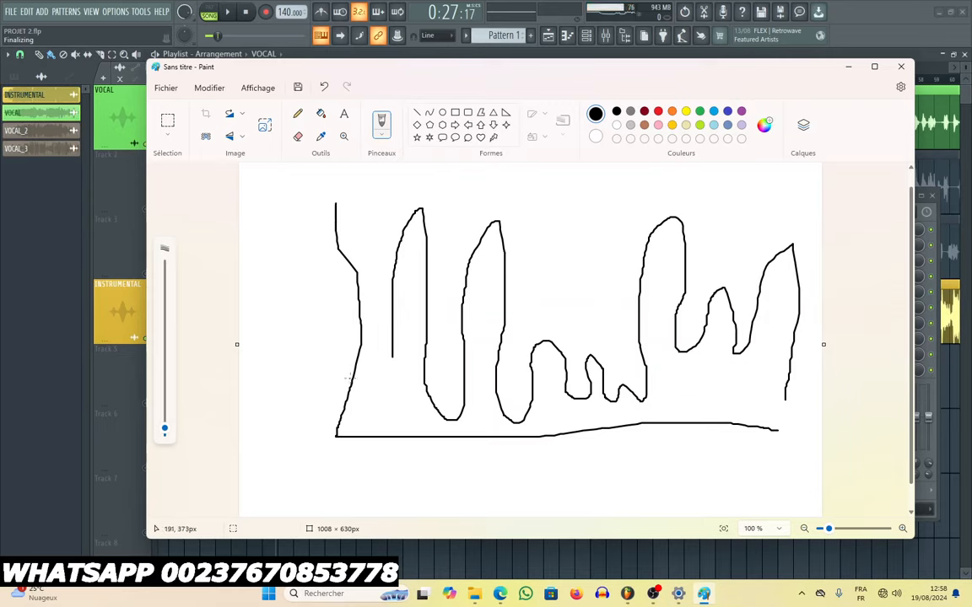
Draw a horizontal line across the waveform's lower part plus two rising lines from its start, and return to FL Studio.
left_click_drag(356, 372, 756, 378)
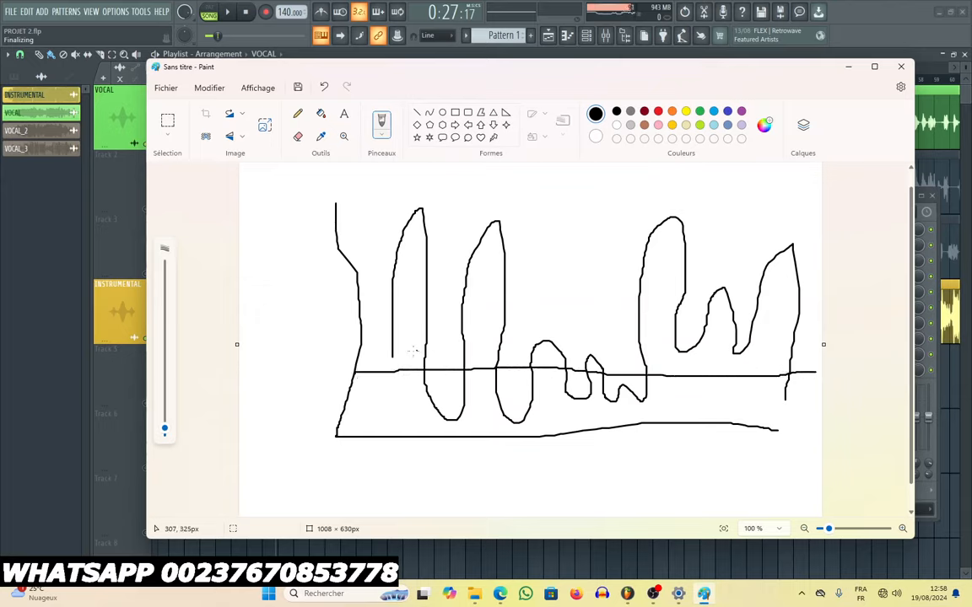
mouse_move(354, 374)
left_mouse_down()
mouse_move(374, 210)
mouse_move(388, 177)
left_mouse_up()
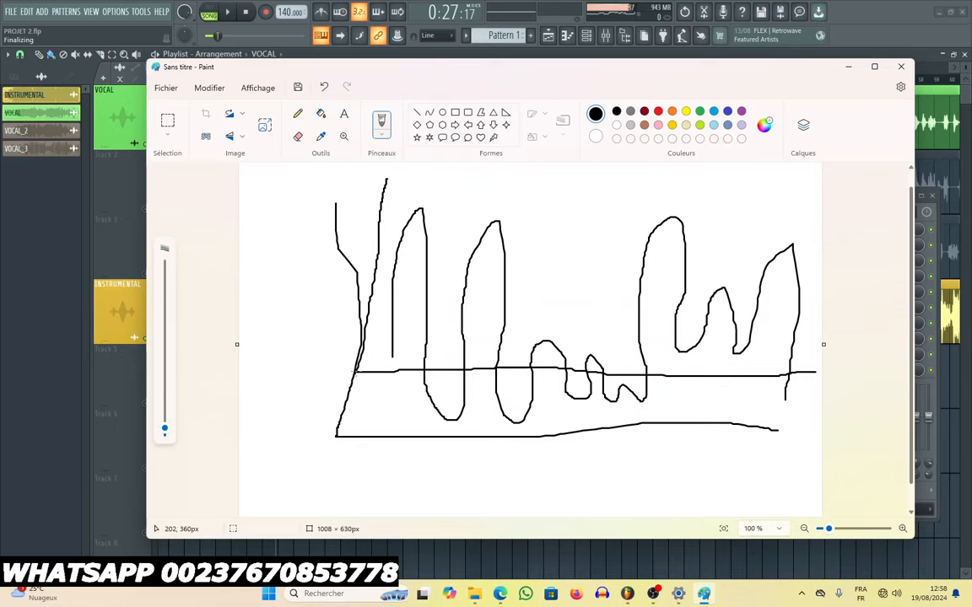
left_click_drag(356, 375, 632, 319)
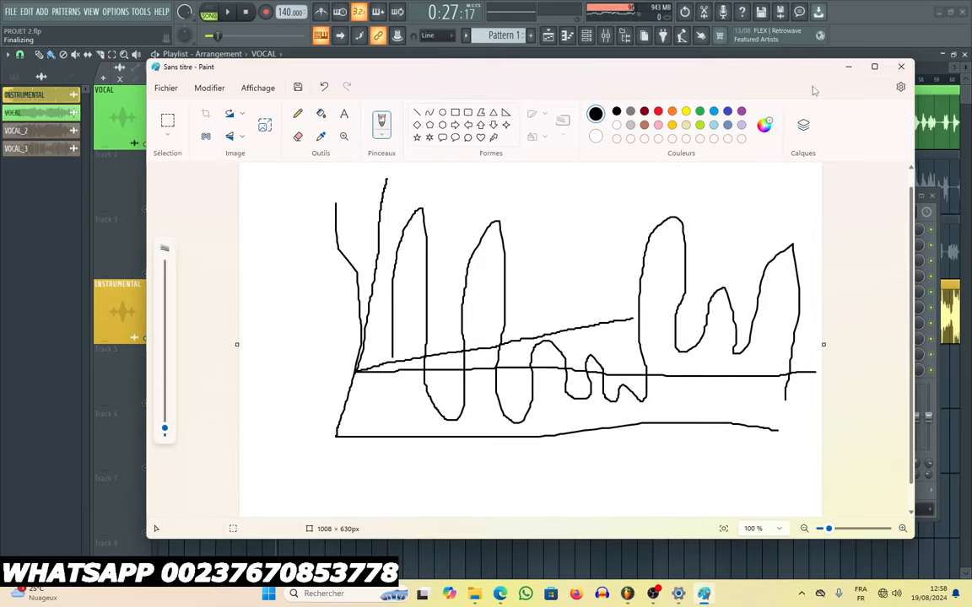
left_click(848, 67)
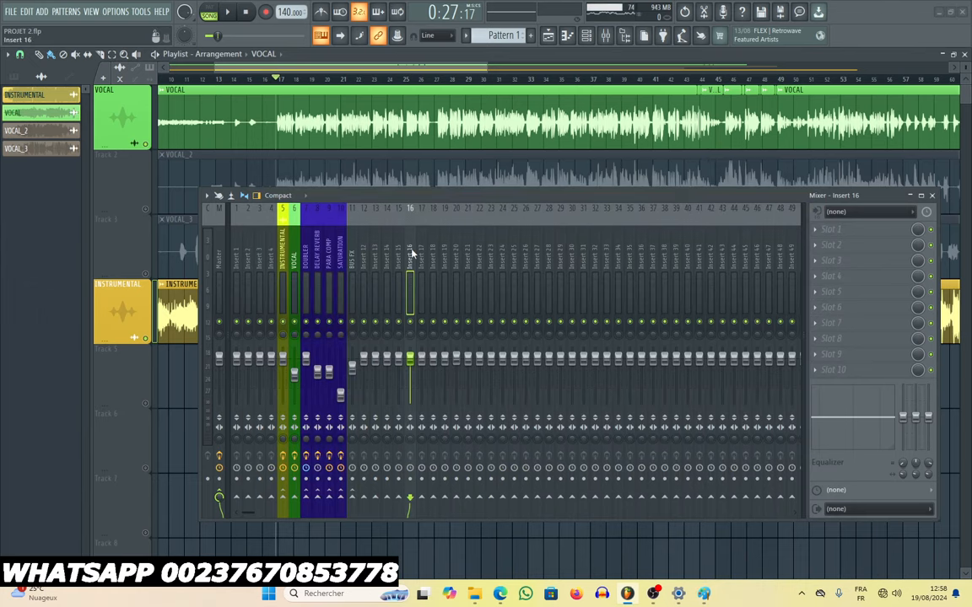
Disable the VOCAL track's send to the Master and start playback to hear its parallel buses only.
left_click(294, 254)
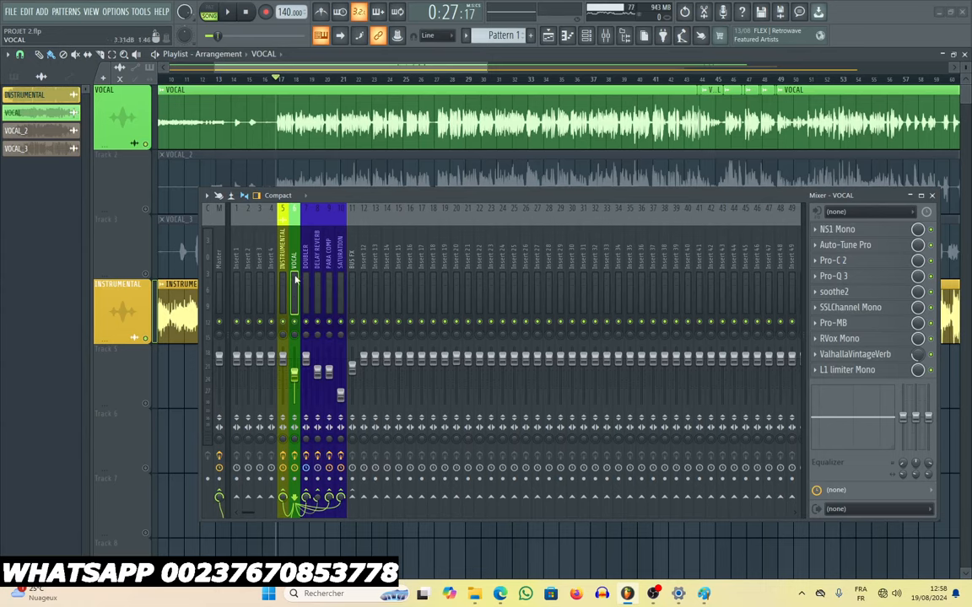
left_click(219, 495)
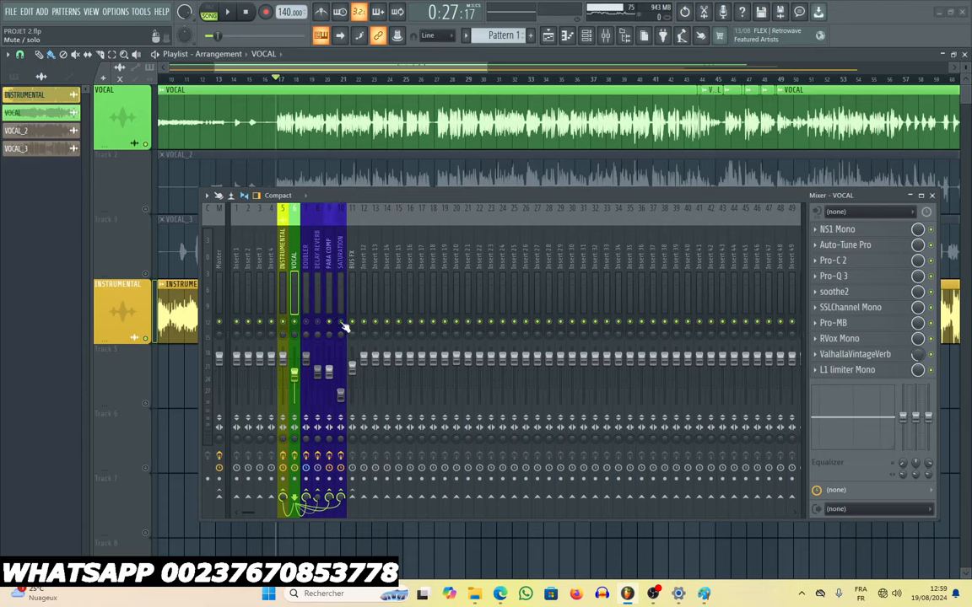
key("space")
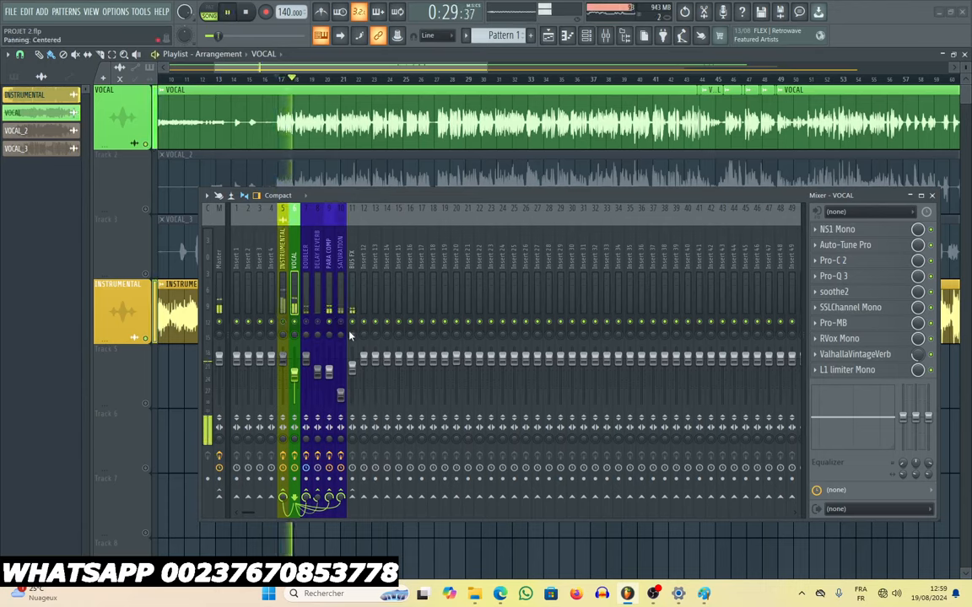
Reset the PARA COMP track's volume to 100% during playback, and stop the song.
left_click(329, 372)
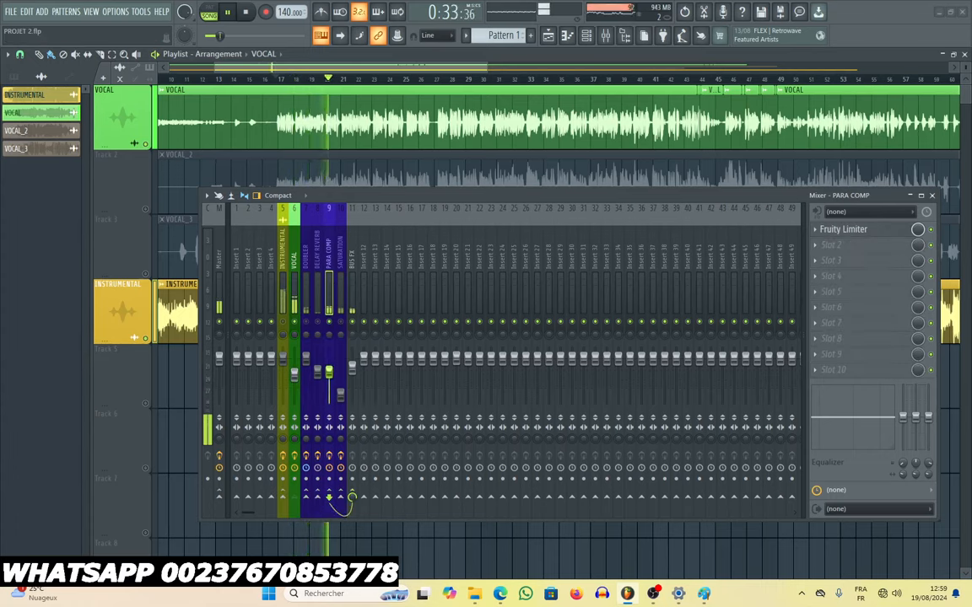
right_click(329, 372)
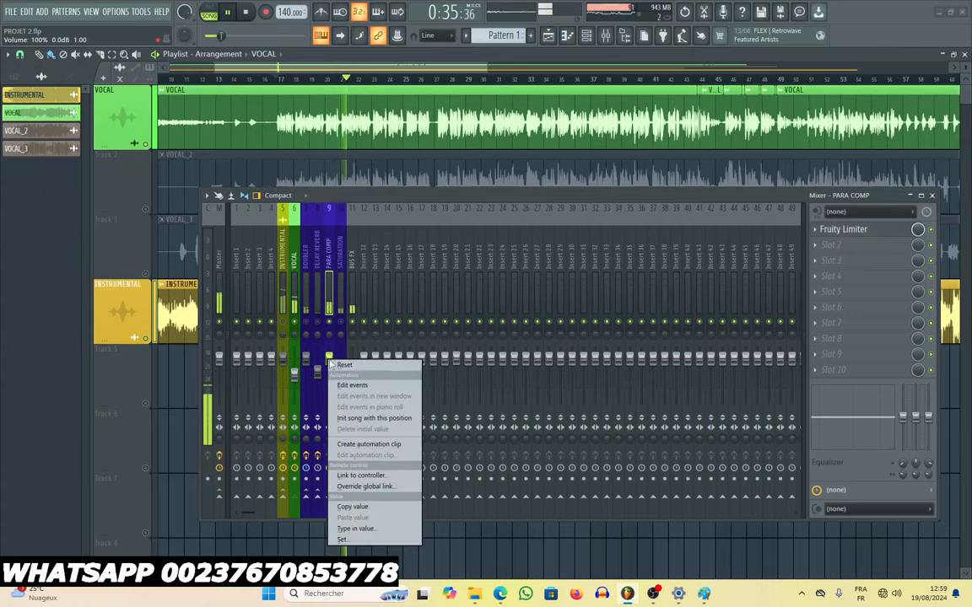
left_click(345, 368)
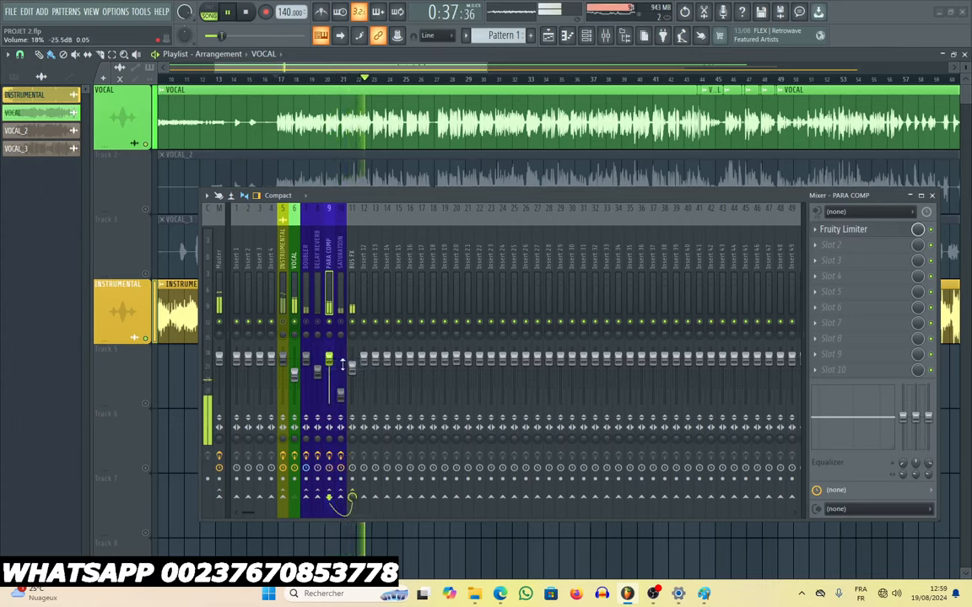
key("space")
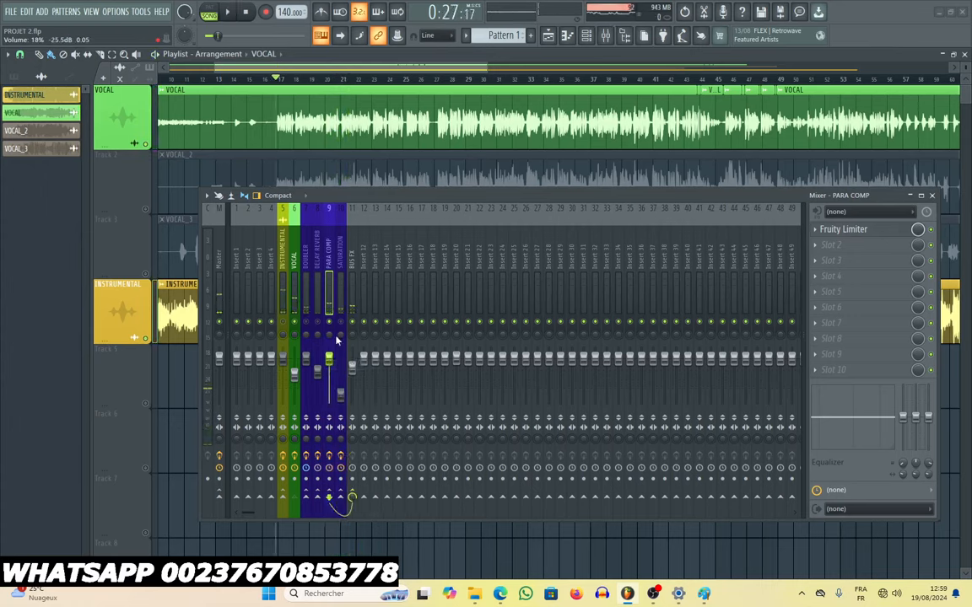
Re-enable the VOCAL send to the Master and audition the mix with the PARA COMP fader lowered slightly.
left_click(295, 283)
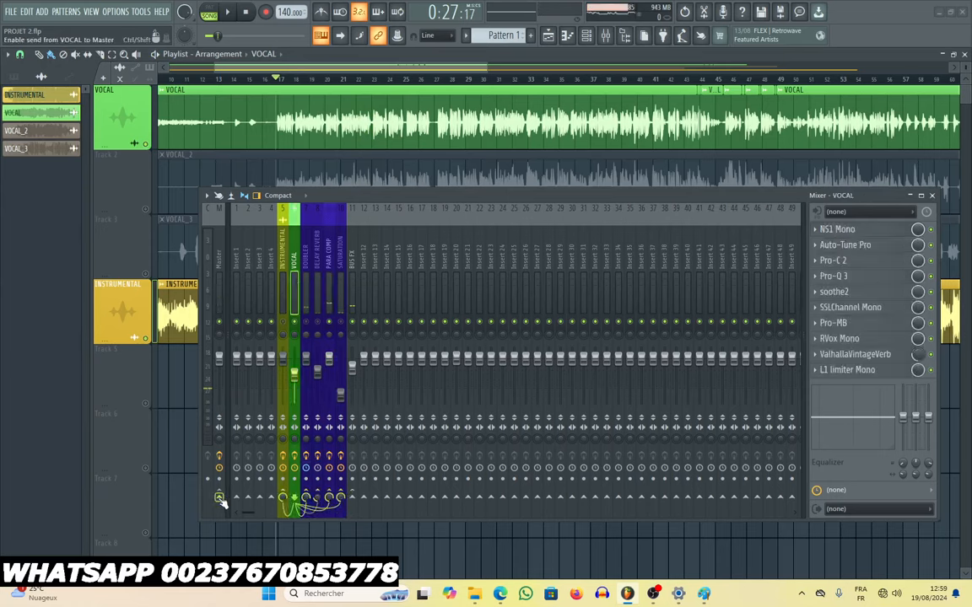
left_click(329, 363)
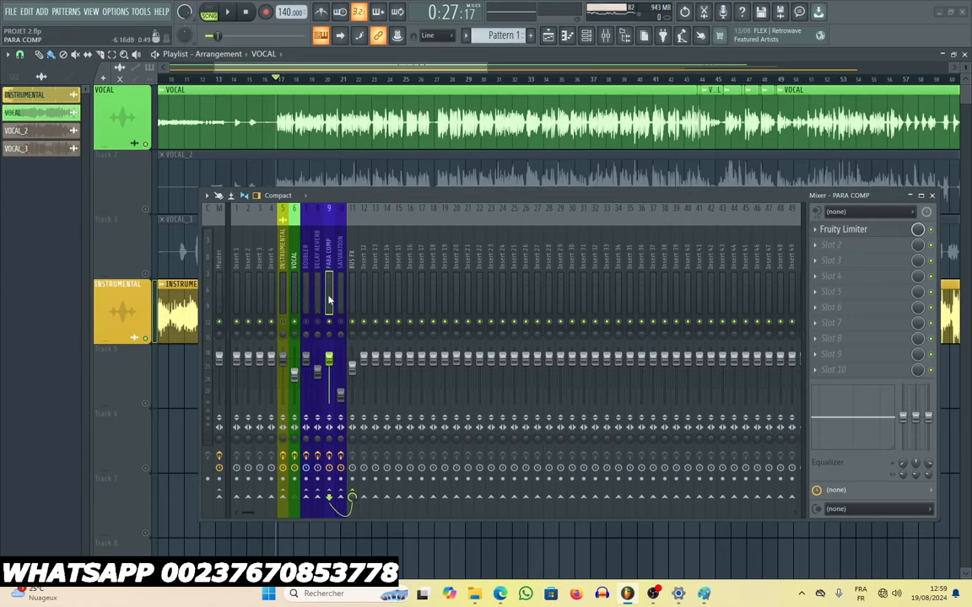
mouse_move(330, 362)
left_mouse_down()
mouse_move(329, 403)
mouse_move(329, 372)
left_mouse_up()
key("space")
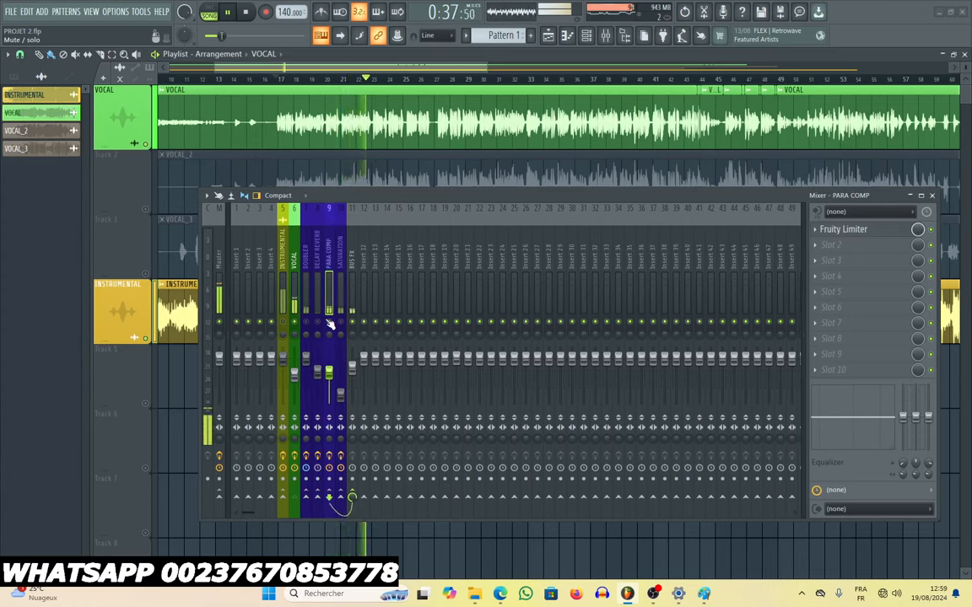
key("space")
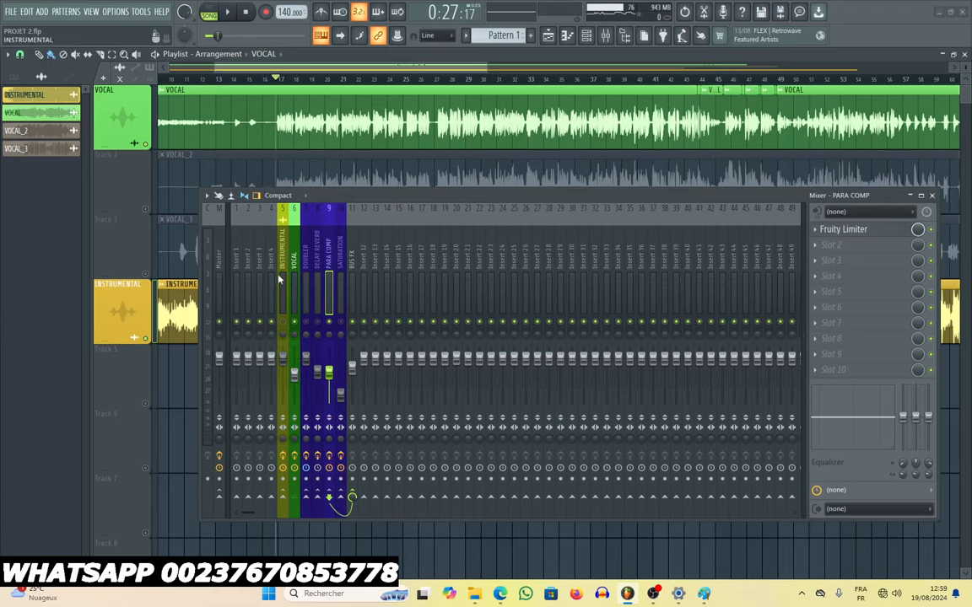
Open the Decapitator plugin on the SATURATION track and select the VOCAL track to inspect its sends.
left_click(344, 265)
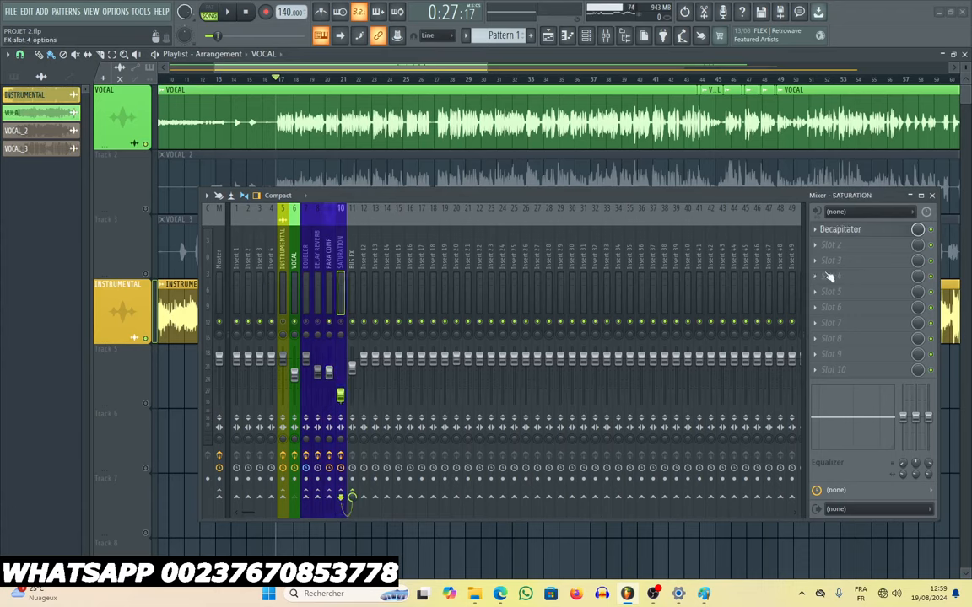
left_click(846, 233)
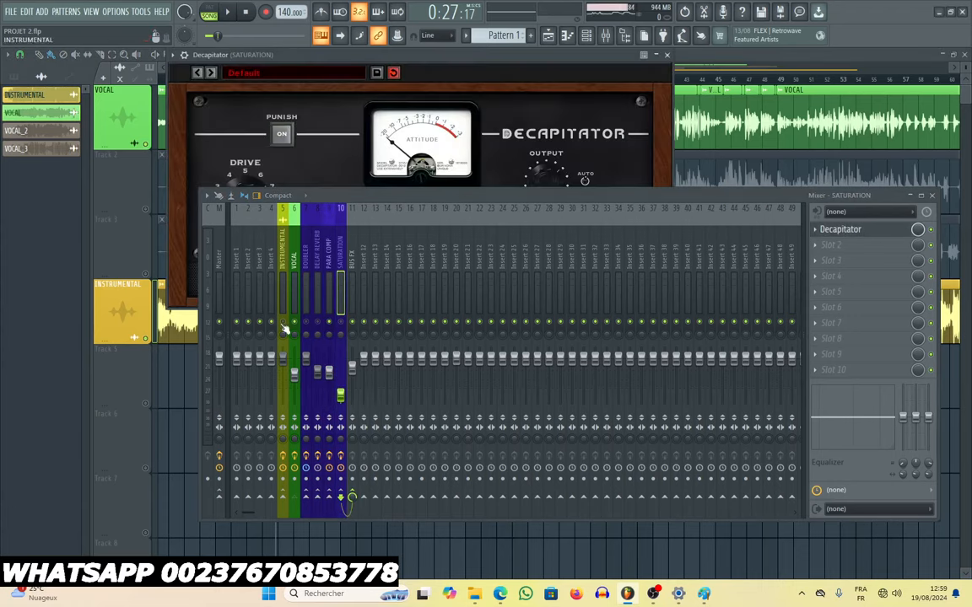
left_click(295, 277)
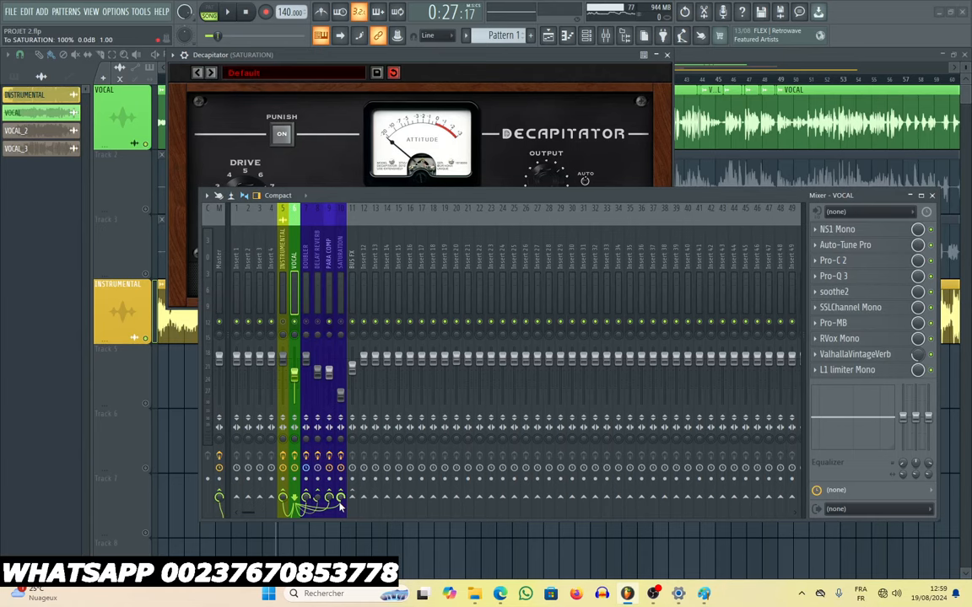
Arrange the Decapitator window above the mixer so its controls stay uncovered, with the VOCAL track selected.
left_click_drag(432, 205, 415, 329)
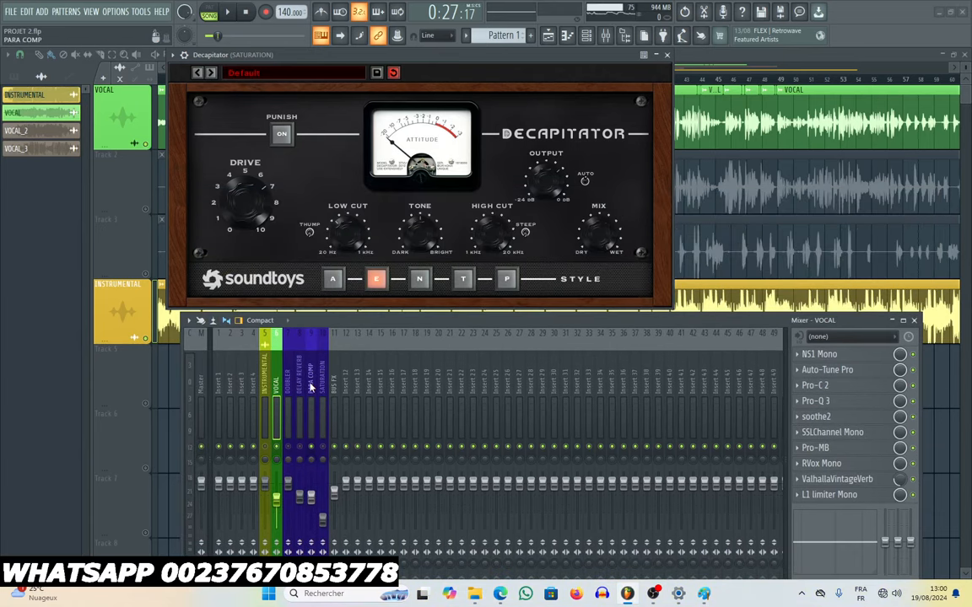
left_click_drag(387, 322, 380, 220)
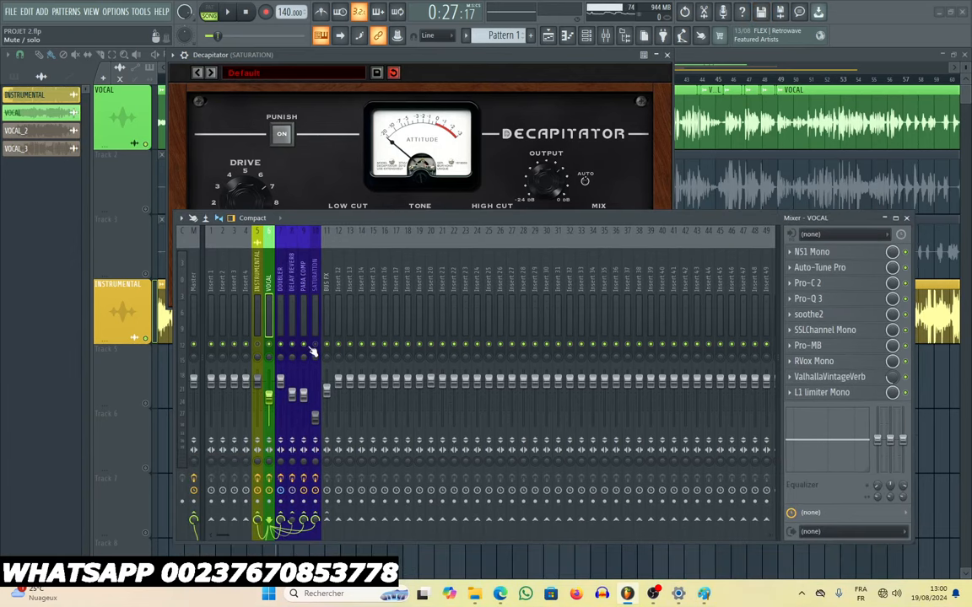
left_click(375, 195)
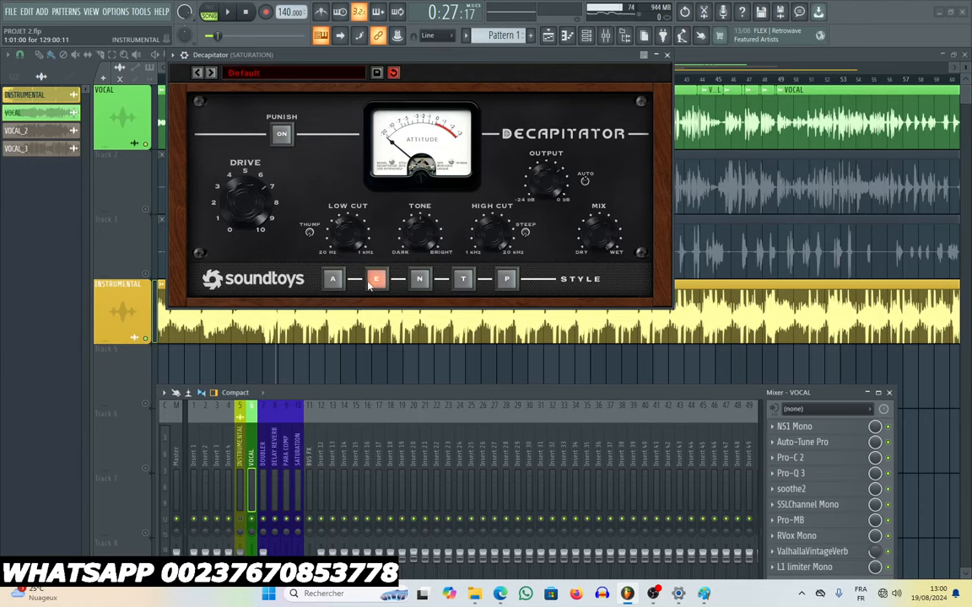
left_click_drag(421, 54, 428, 68)
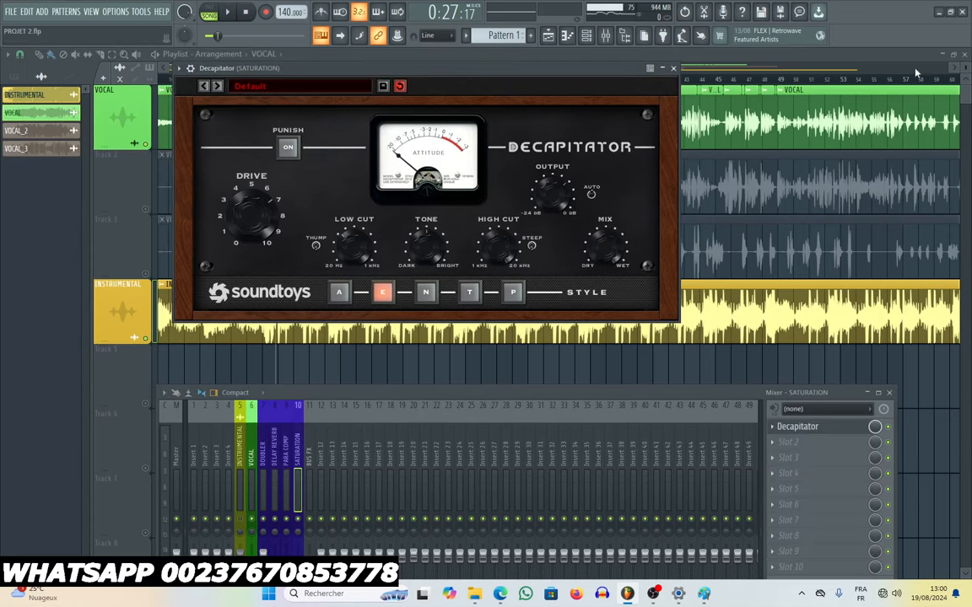
left_click(251, 456)
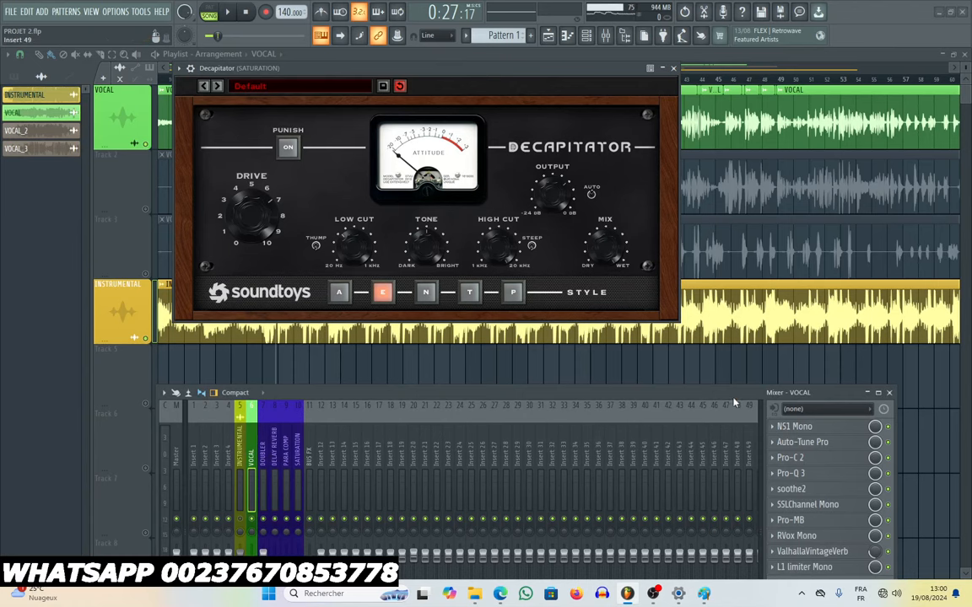
left_click_drag(733, 397, 724, 319)
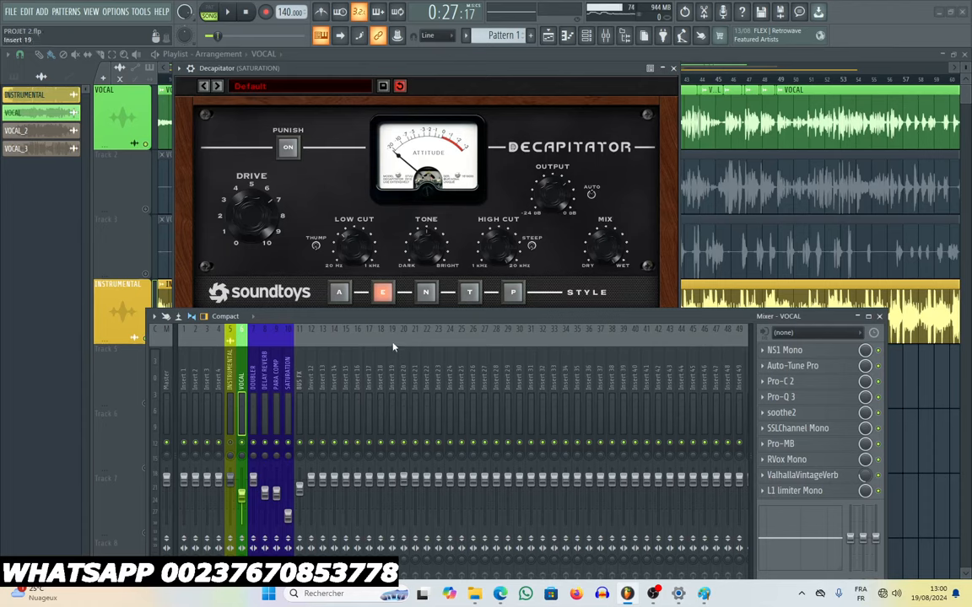
Select the SATURATION track and arrange a smaller mixer below the Decapitator window, checking the track's routing to BUS FX.
left_click(287, 375)
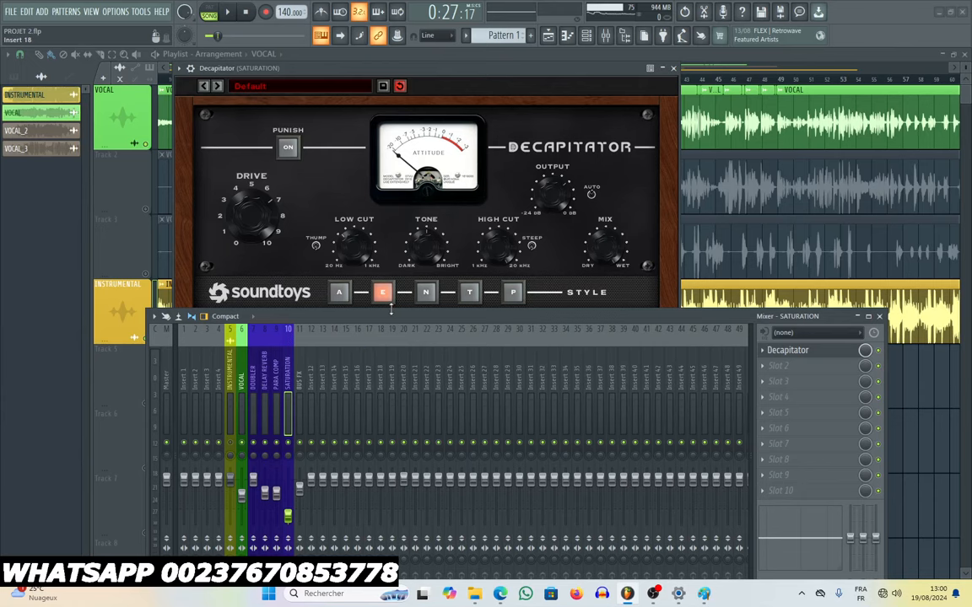
left_click_drag(391, 309, 395, 361)
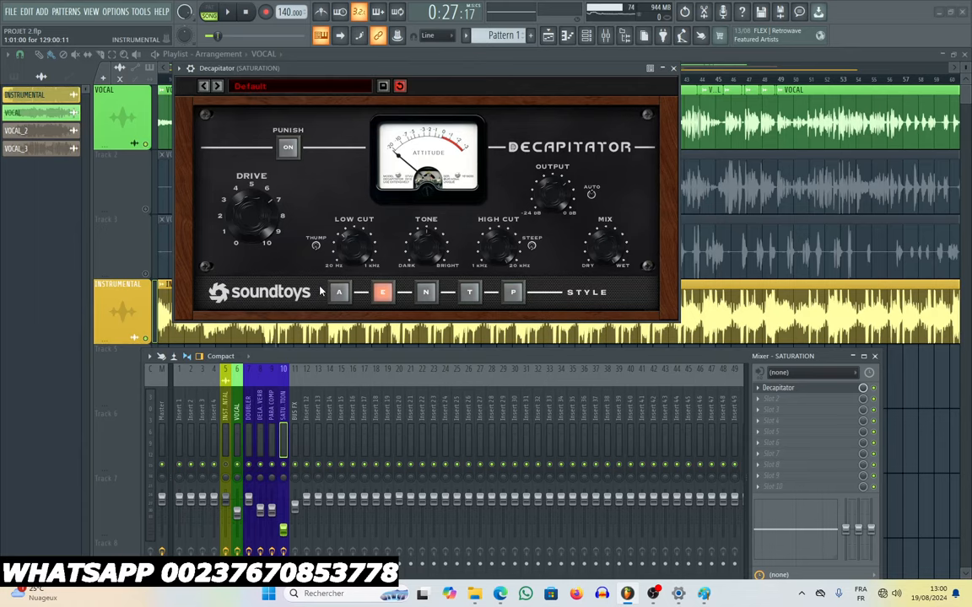
left_click_drag(329, 355, 434, 158)
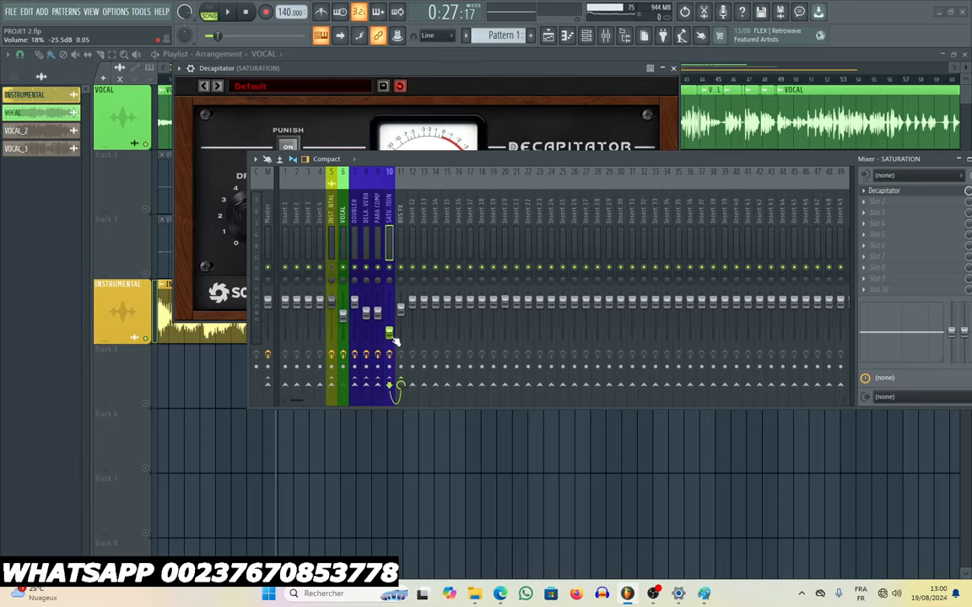
left_click_drag(404, 159, 351, 328)
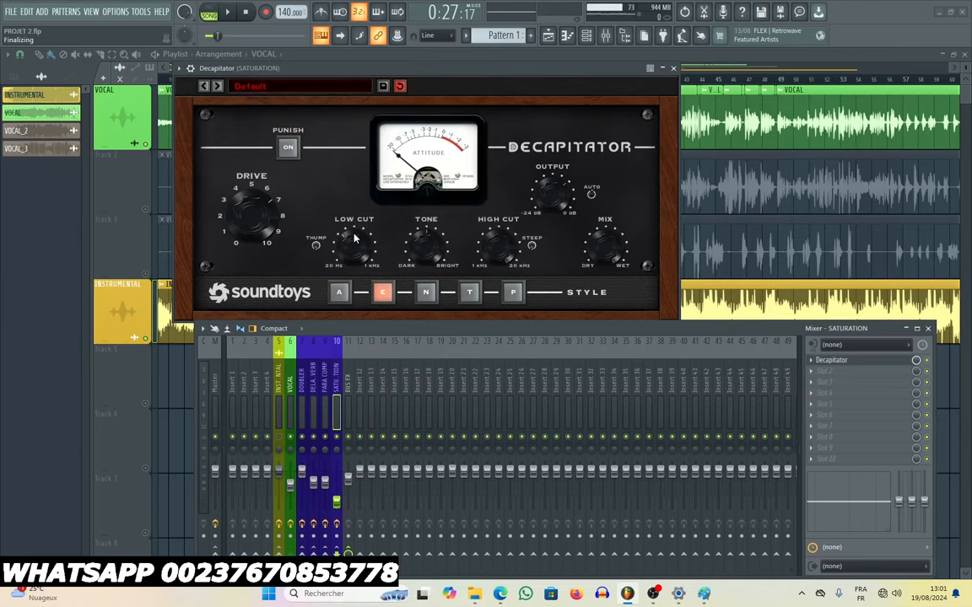
left_click(203, 328)
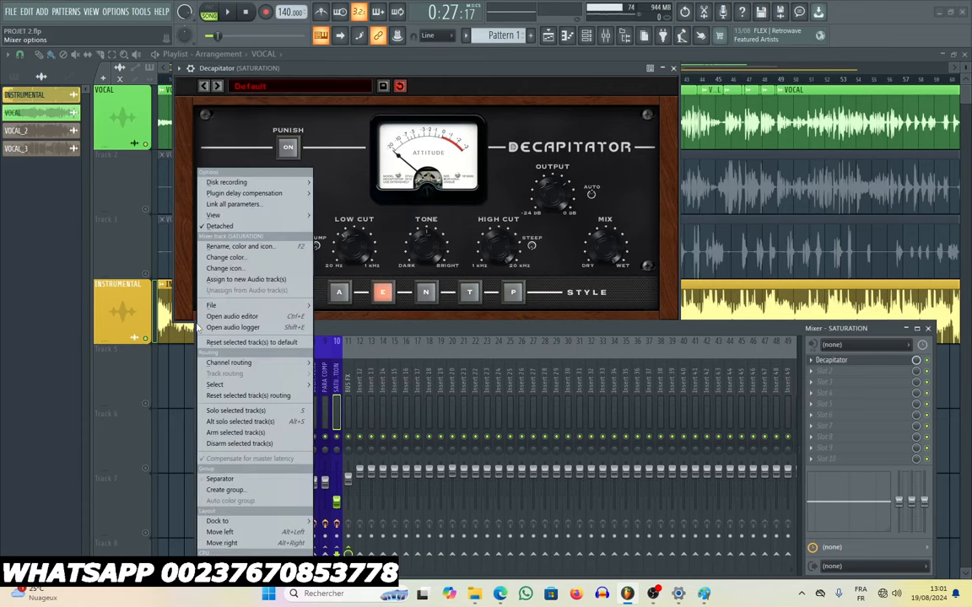
left_click(390, 330)
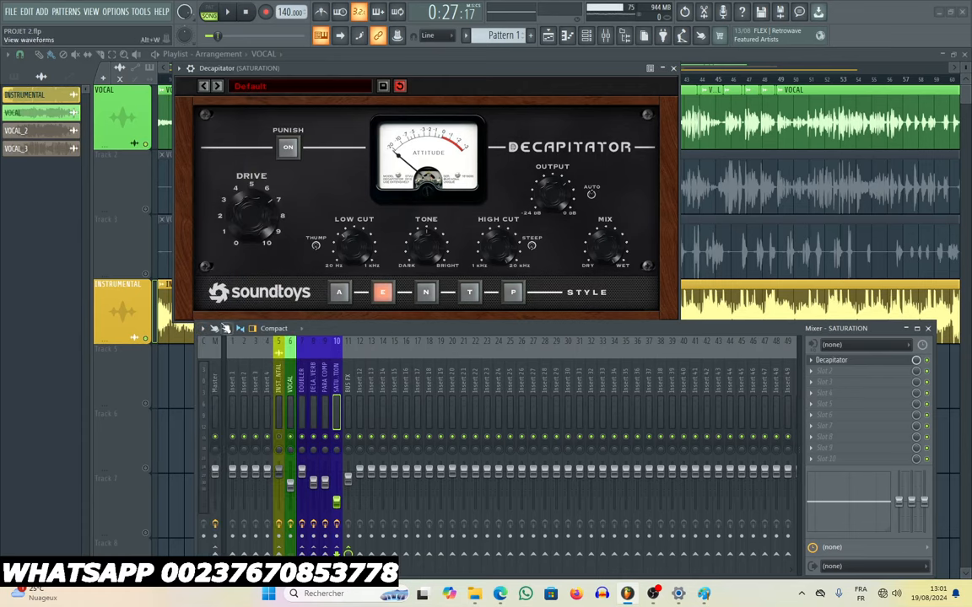
Close the Decapitator window and enlarge the mixer over the playlist so its faders and routing are fully shown.
left_click(674, 68)
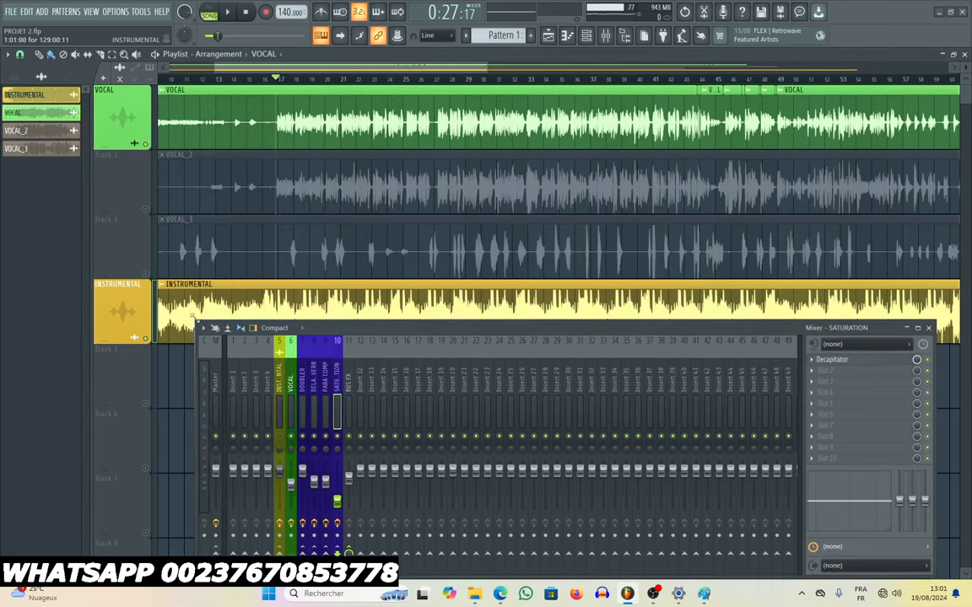
left_click_drag(196, 323, 171, 122)
left_click_drag(396, 131, 404, 74)
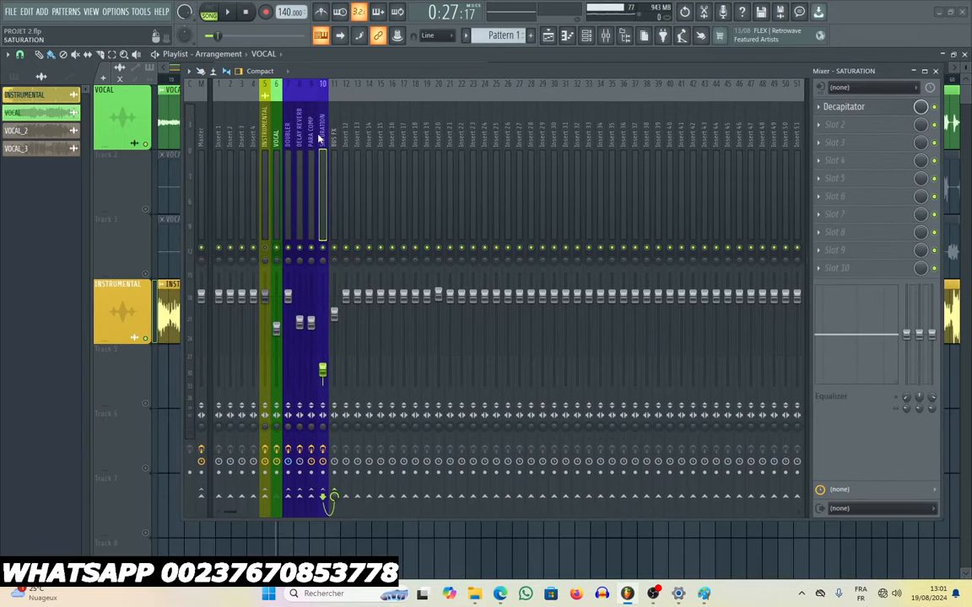
Play the song and compare the vocal with the DOUBLER, DELAY REVERB, PARA COMP and SATURATION tracks muted and re-enabled, then stop playback.
left_click(301, 142)
left_click(322, 143)
key("space")
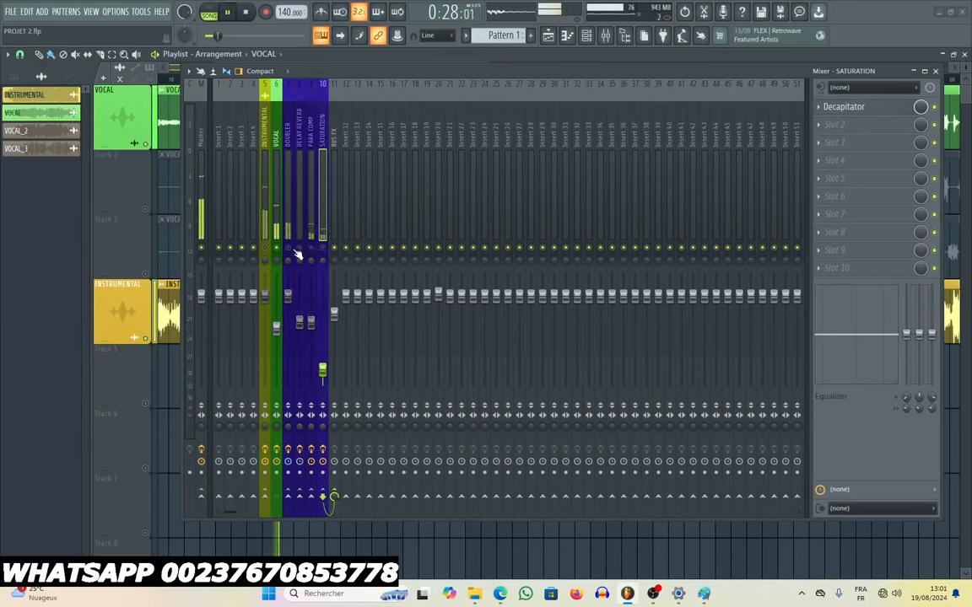
left_click(277, 224)
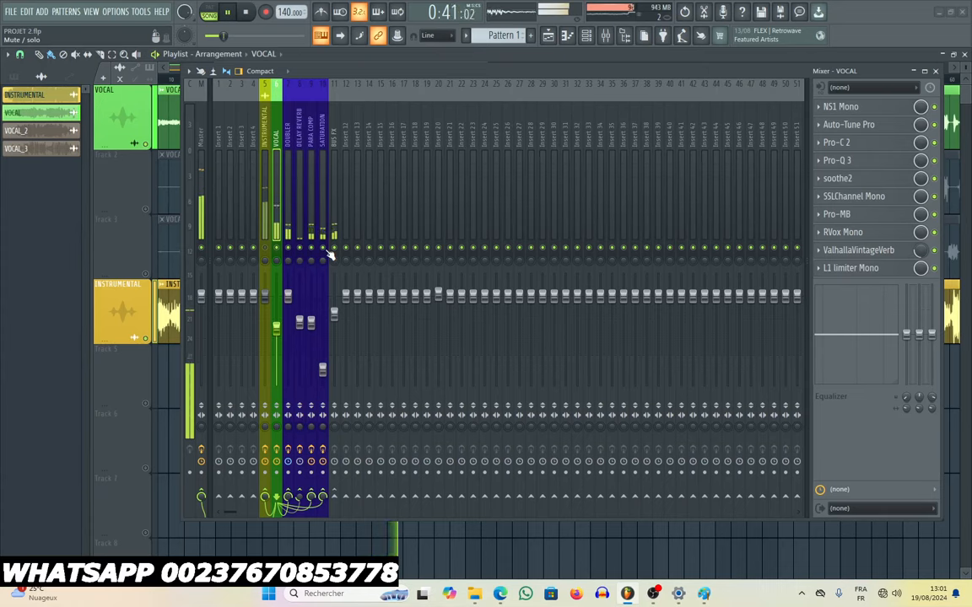
key("space")
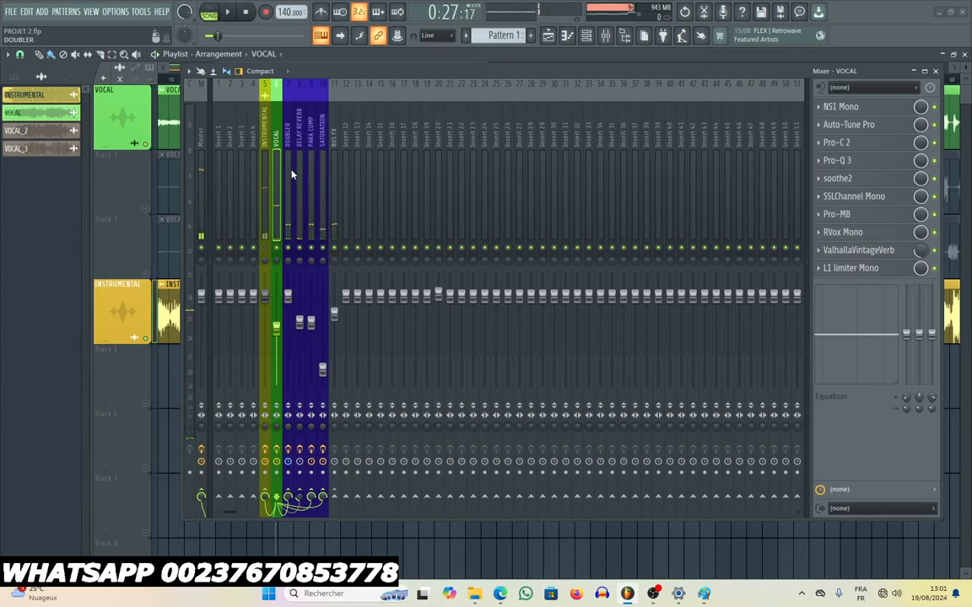
Unmute the INSTRUMENTAL track and audition the full mix with the BUS FX track muted and re-enabled, then stop playback.
left_click(288, 160)
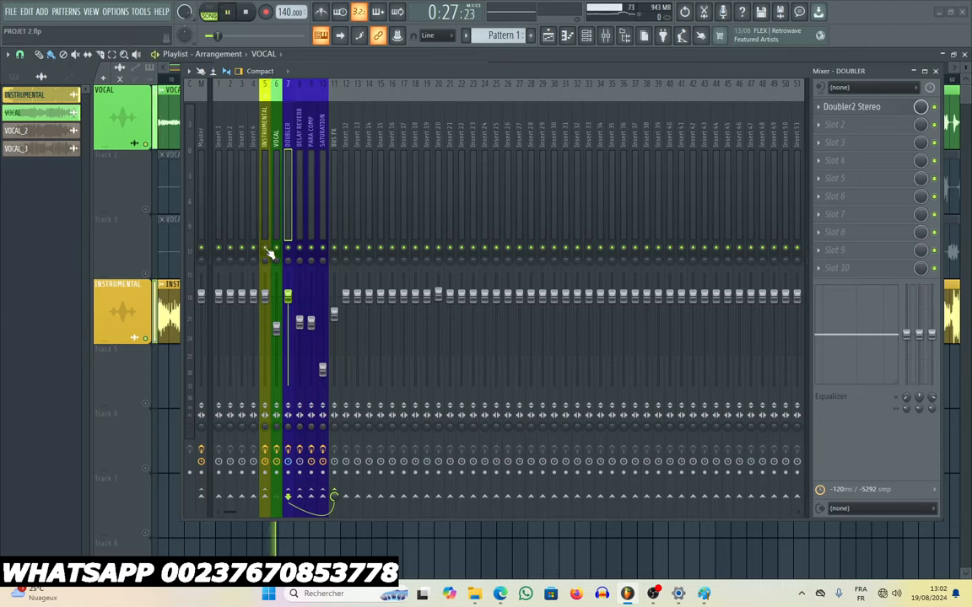
key("space")
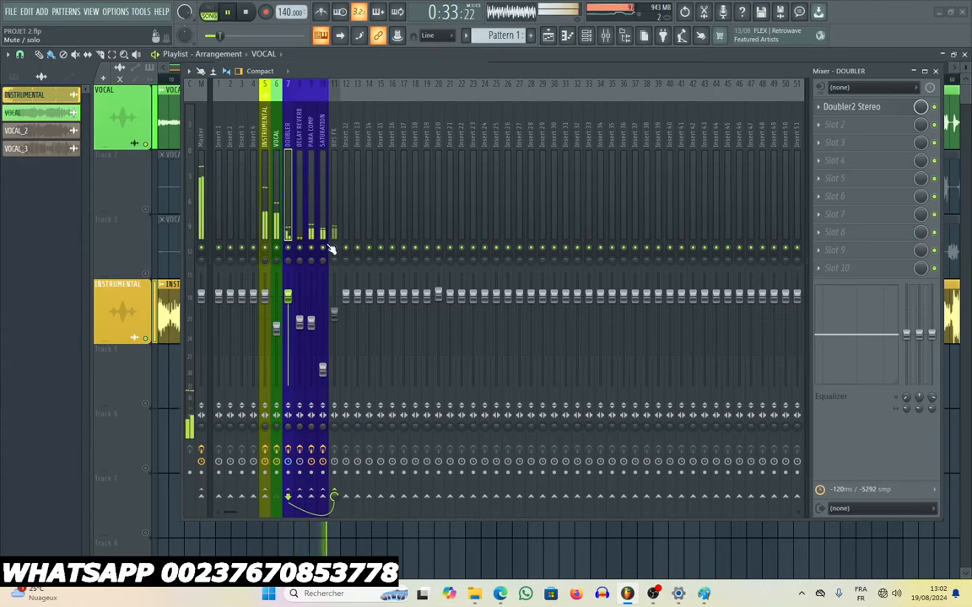
left_click(277, 228)
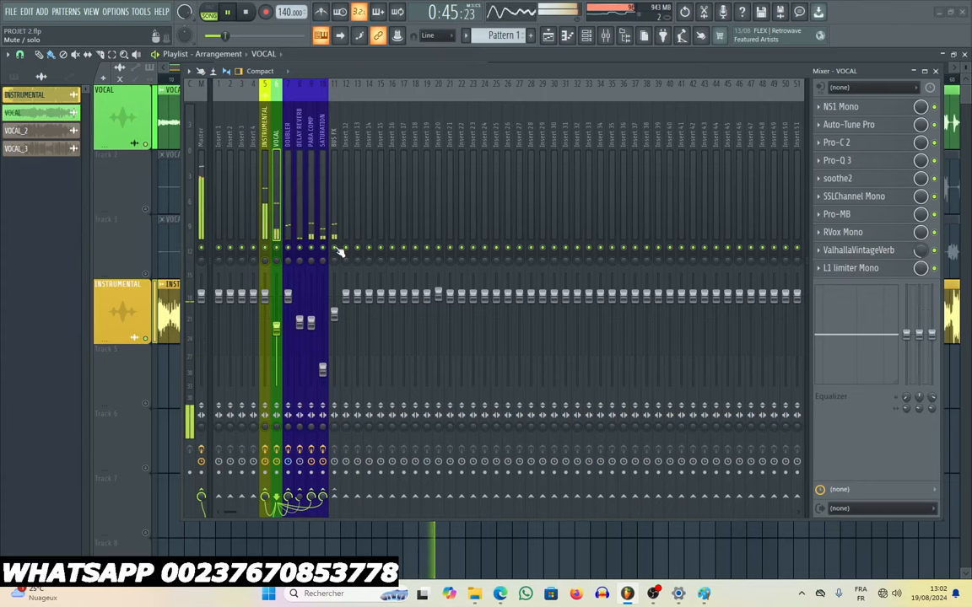
key("space")
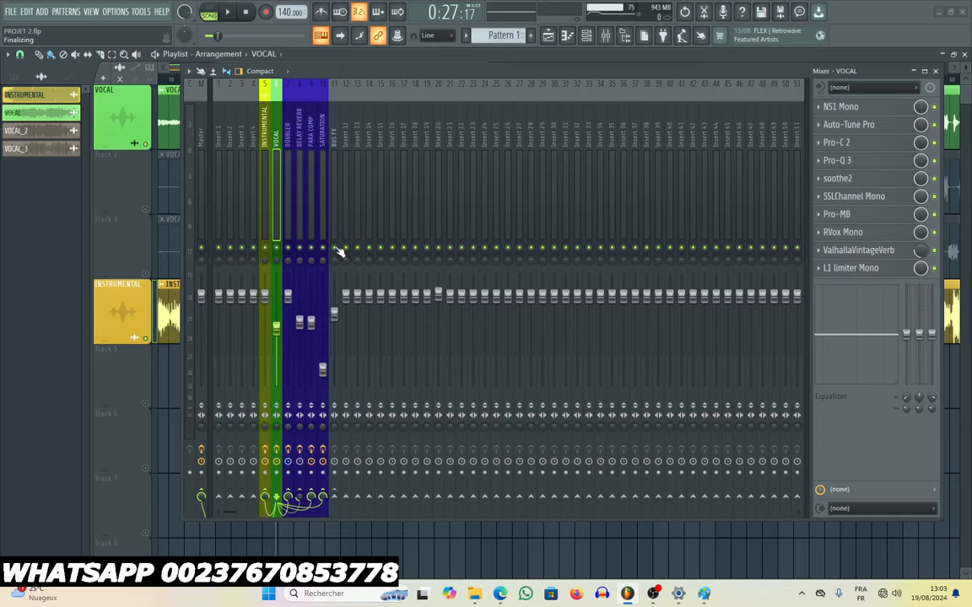
left_click(652, 593)
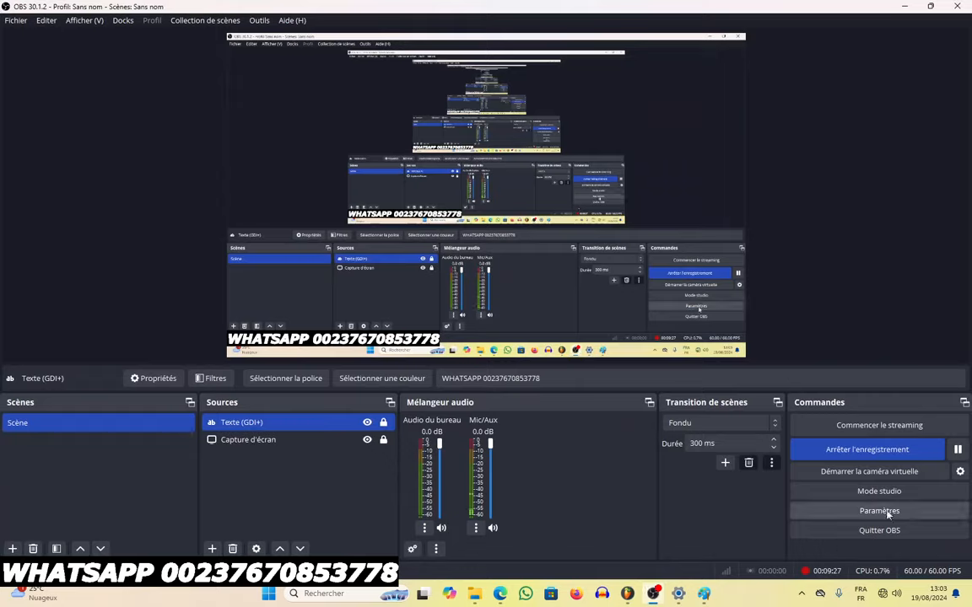